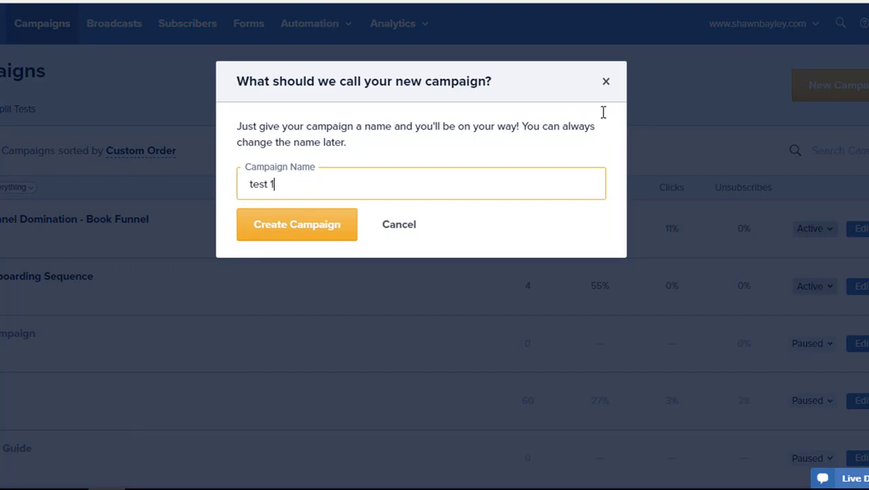
# Step: Create the new campaign named "test 1" and look over the options for adding its first emails
pyautogui.press('Return')
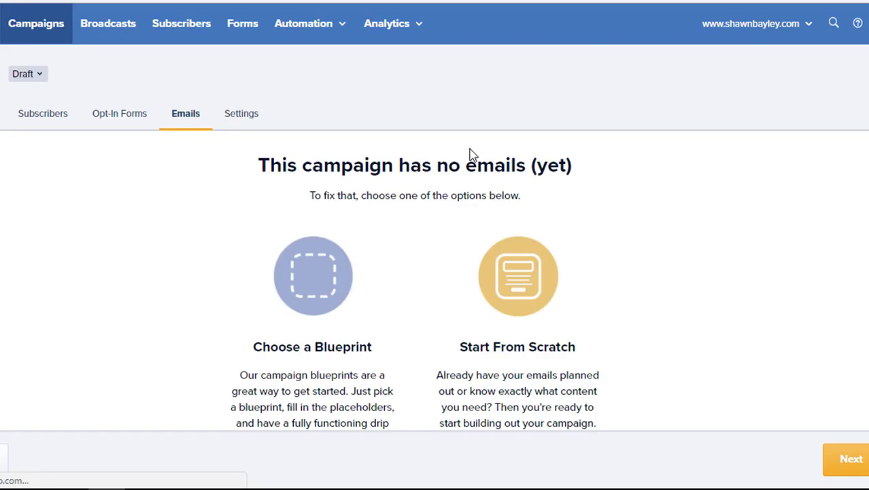
pyautogui.scroll(-2, 522, 284)
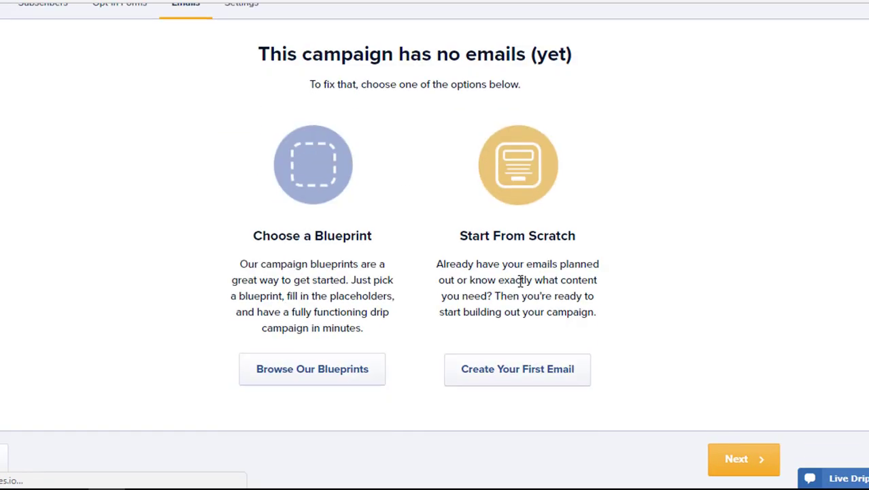
pyautogui.scroll(1, 712, 253)
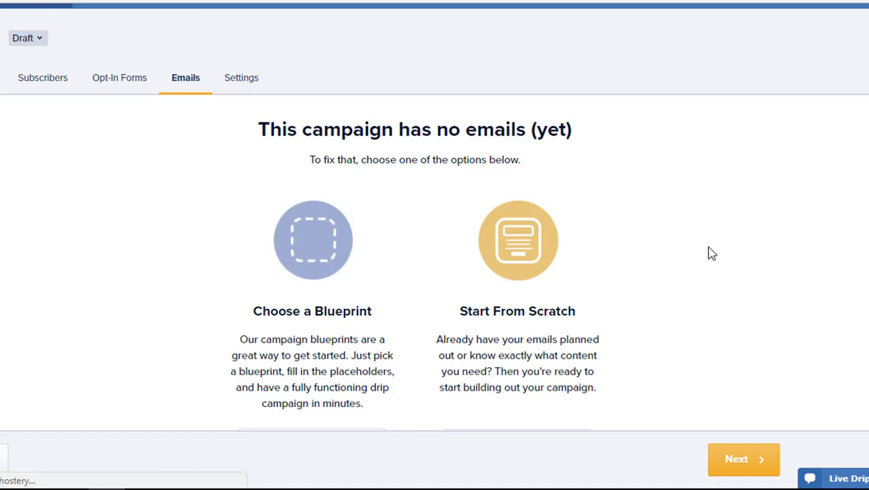
pyautogui.scroll(-1, 141, 173)
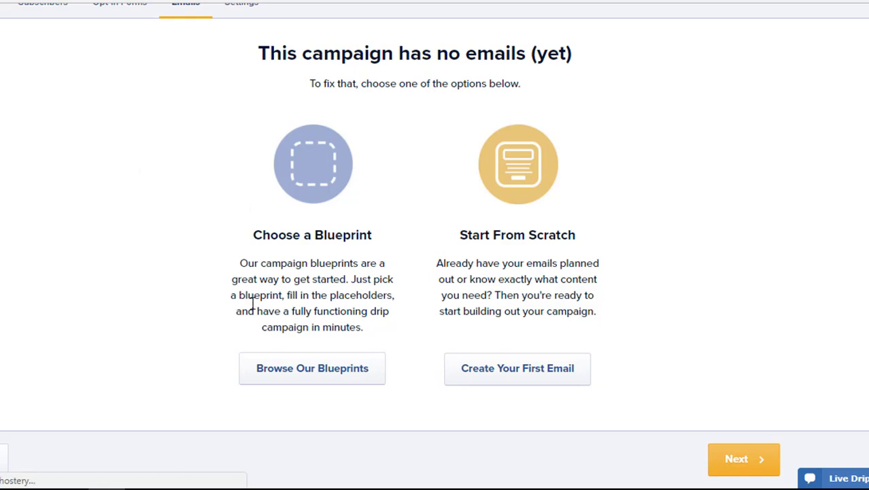
# Step: Browse the campaign blueprints and apply the "Follow-up (Sample Report)" blueprint to the campaign
pyautogui.click(321, 372)
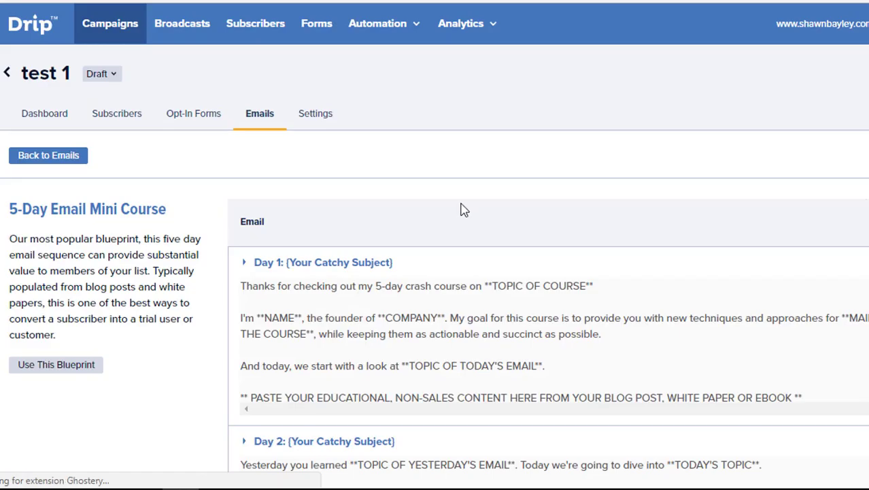
pyautogui.scroll(-15, 149, 202)
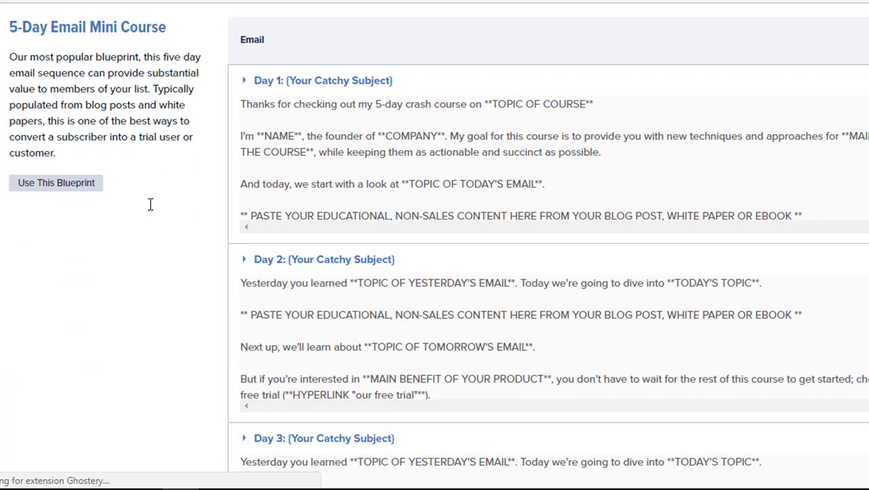
pyautogui.scroll(-10, 150, 210)
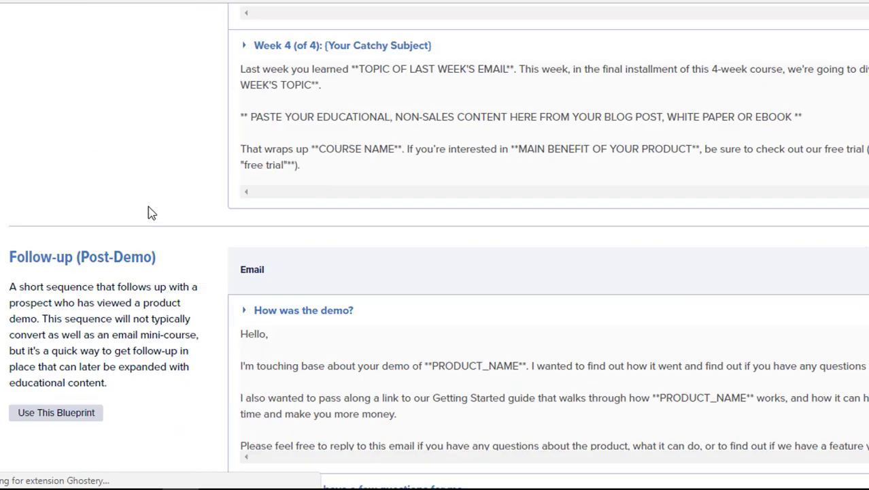
pyautogui.click(79, 291)
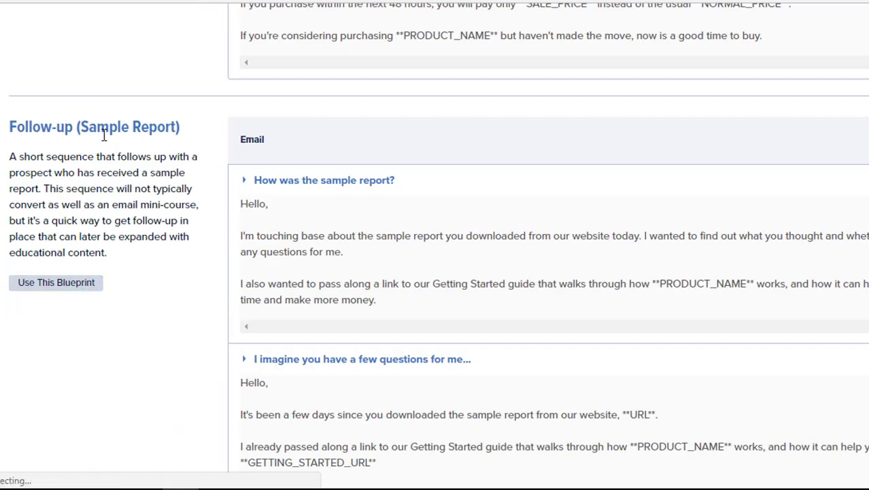
pyautogui.click(81, 290)
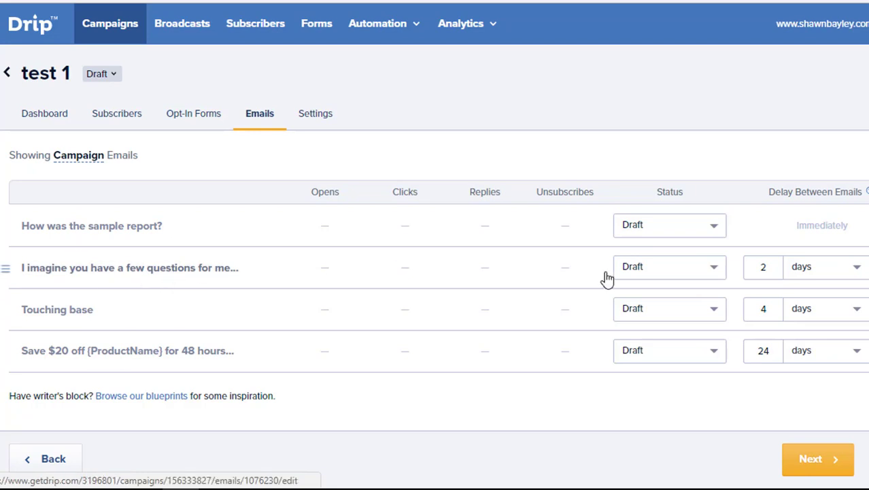
# Step: Set the delays of the second, third and fourth emails to 3, 5 and 14 days respectively
pyautogui.doubleClick(763, 265)
pyautogui.write('3')
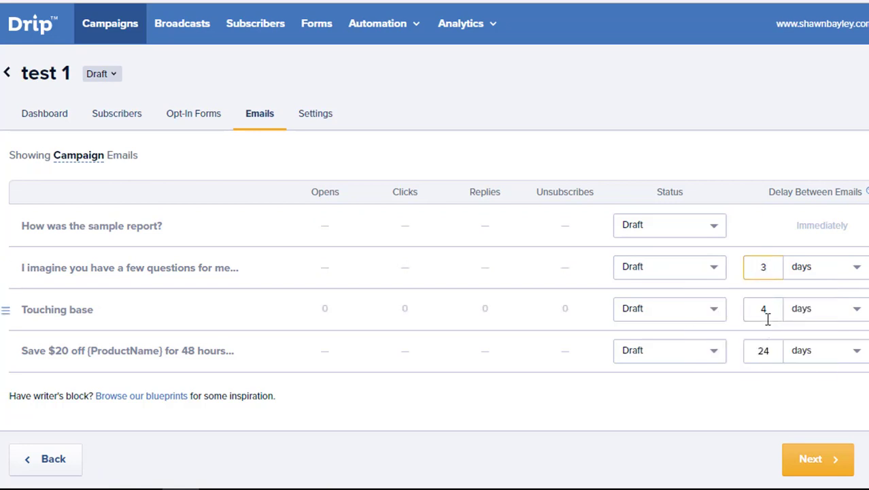
pyautogui.doubleClick(763, 310)
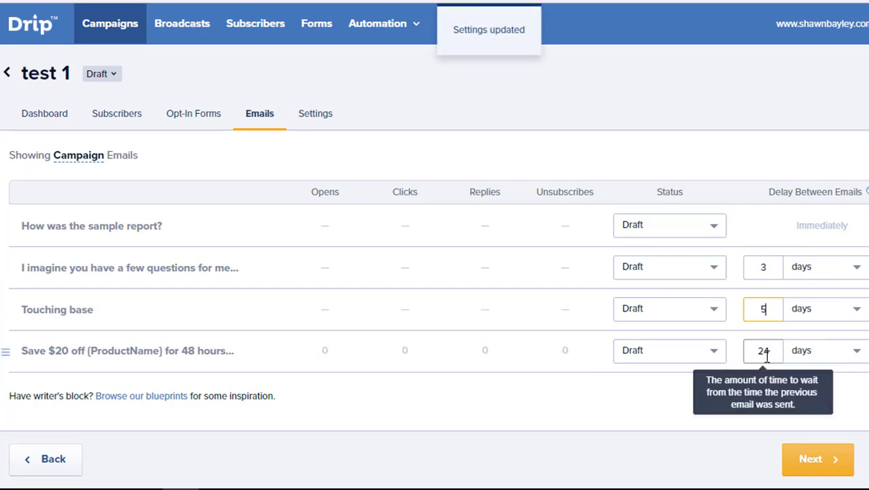
pyautogui.doubleClick(768, 350)
pyautogui.write('14')
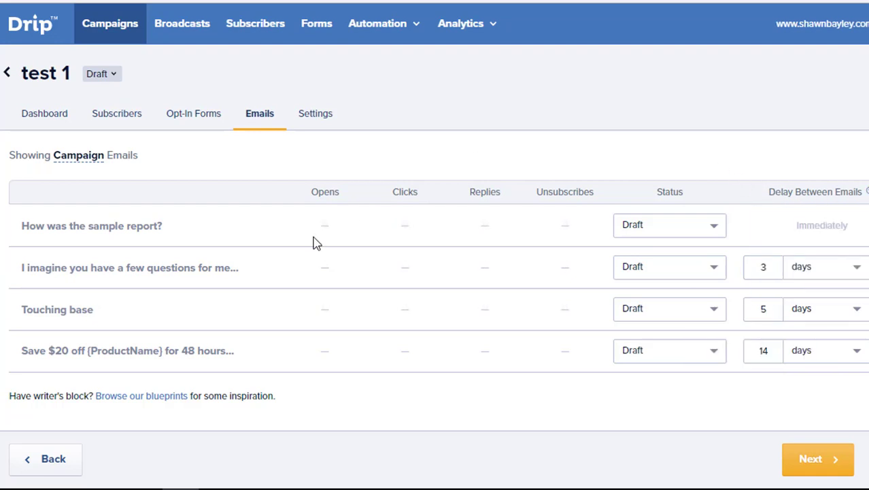
# Step: Open the second email, "I imagine you have a few questions for me...", for editing and bring up its message body
pyautogui.click(222, 272)
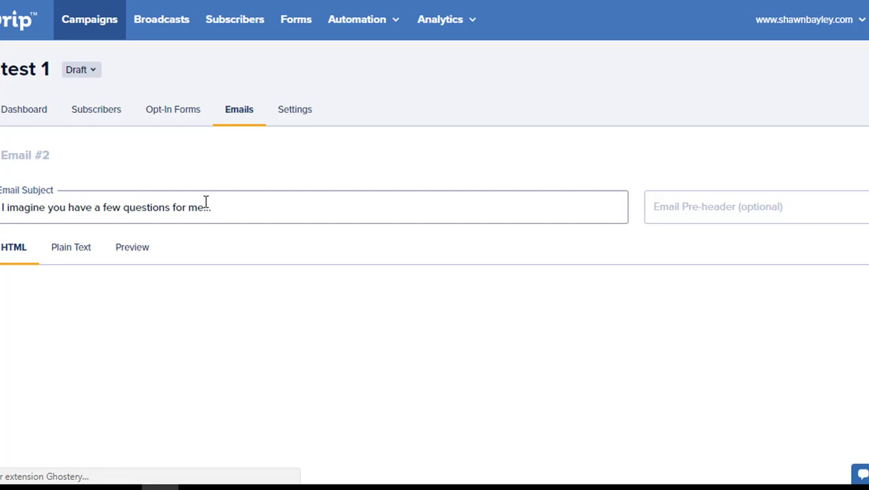
pyautogui.click(255, 201)
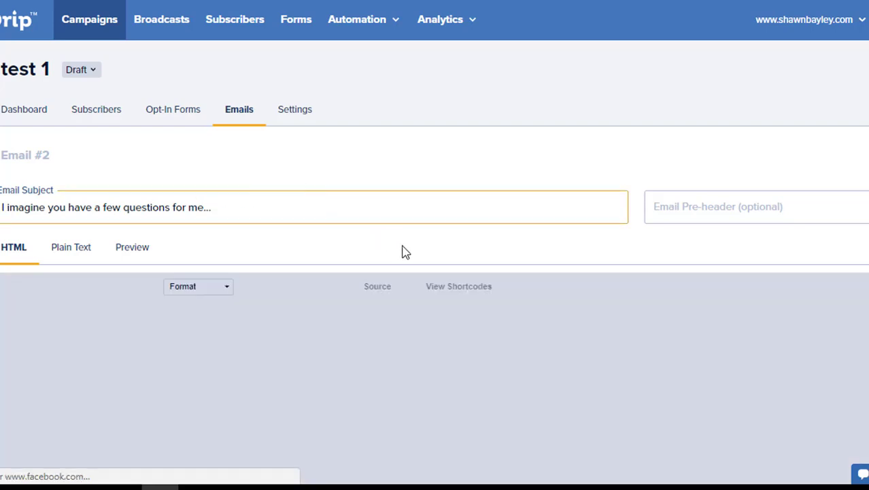
pyautogui.scroll(-1, 200, 338)
pyautogui.scroll(-2, 205, 327)
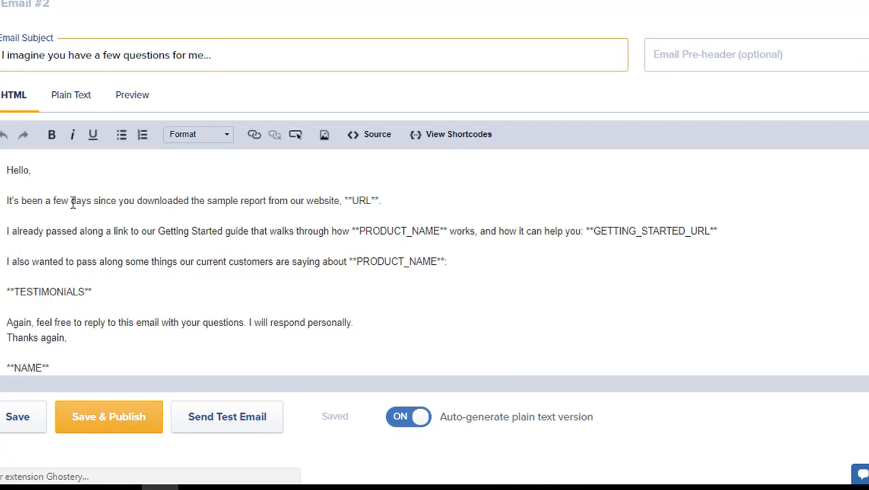
# Step: Replace the word URL in the email's first sentence with the account's website domain, keeping the surrounding asterisks
pyautogui.click(76, 201)
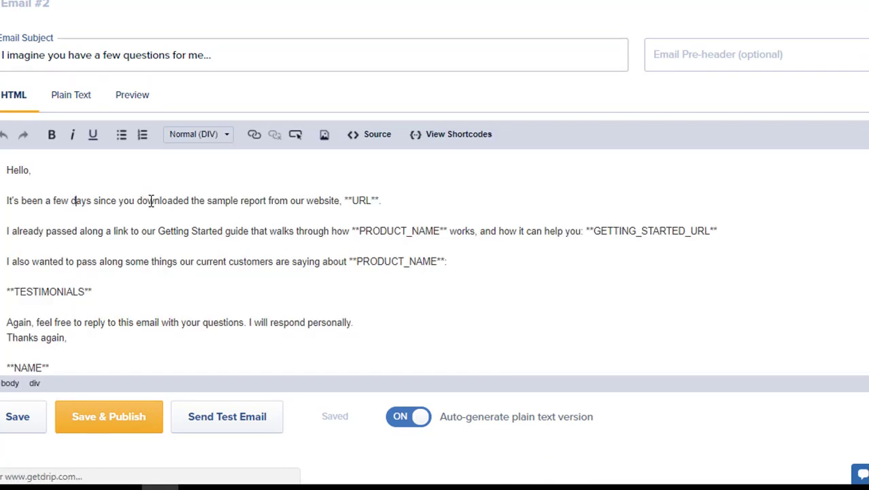
pyautogui.click(206, 200)
pyautogui.moveTo(350, 197); pyautogui.dragTo(370, 193)
pyautogui.click(354, 200)
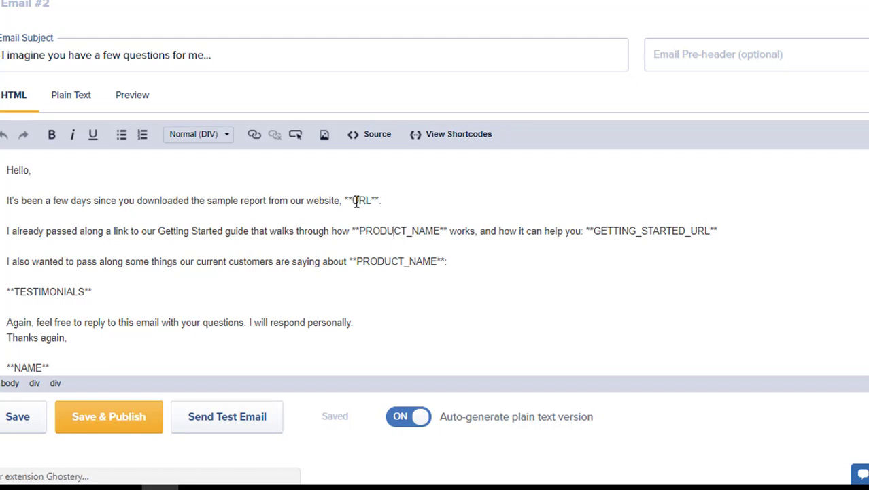
pyautogui.doubleClick(354, 200)
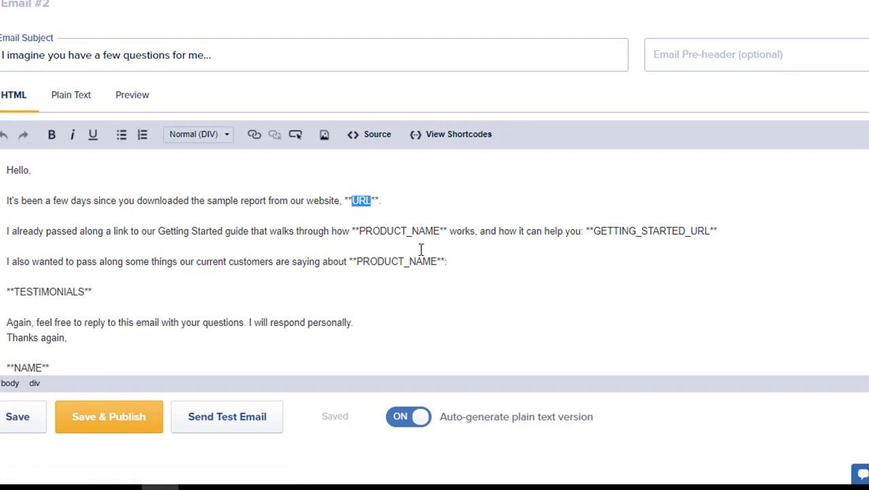
pyautogui.write('shawnbay')
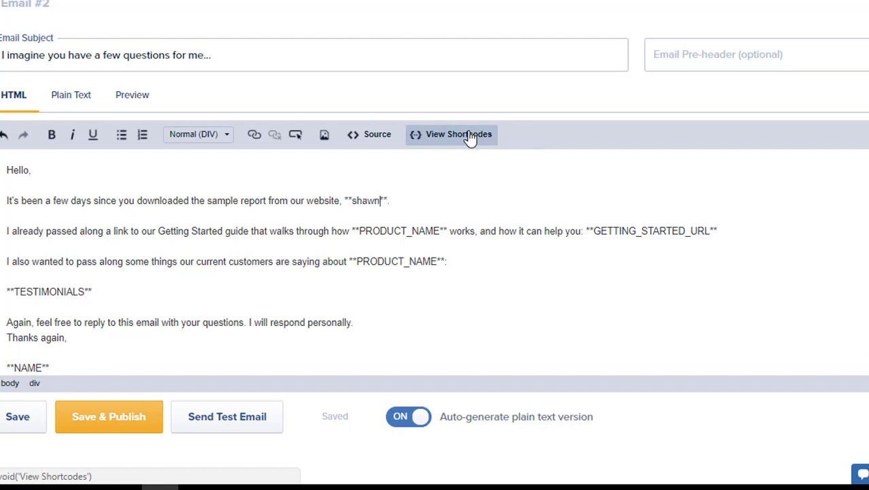
pyautogui.write('ley.com')
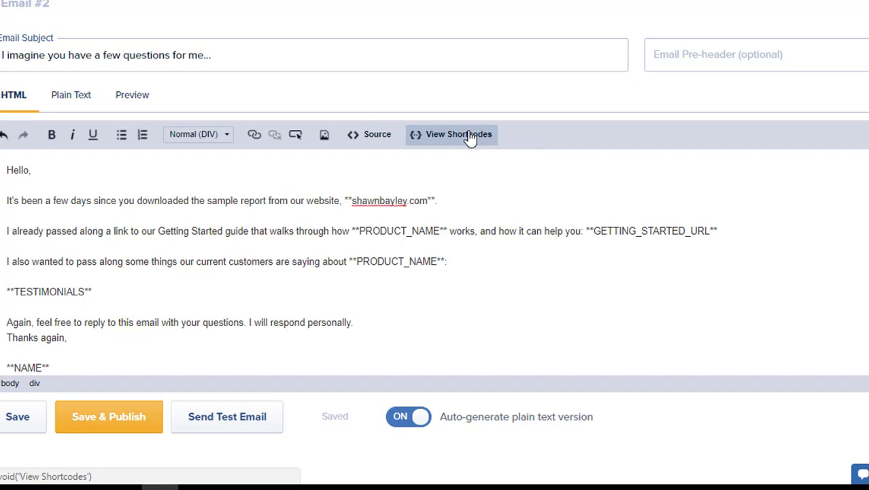
# Step: Replace the first **PRODUCT_NAME** placeholder, in the Getting Started guide sentence, with "Sales Funnel Bootcamp"
pyautogui.moveTo(352, 231); pyautogui.dragTo(444, 232)
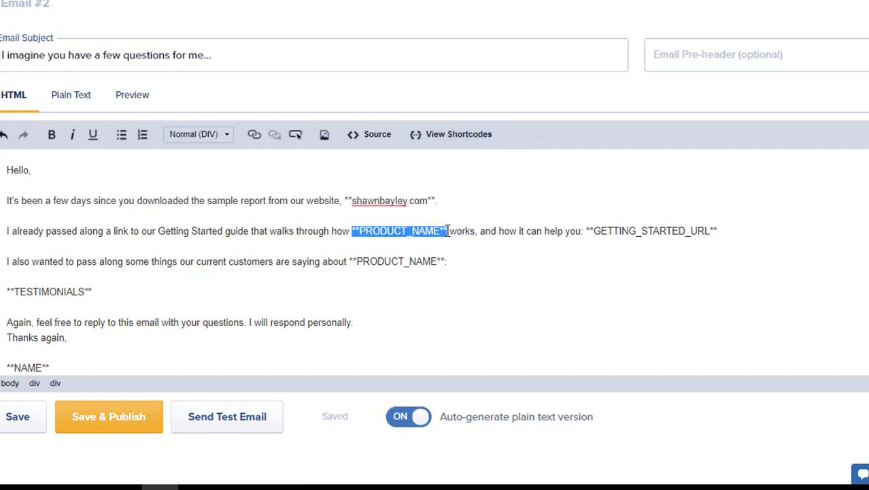
pyautogui.write('Sales')
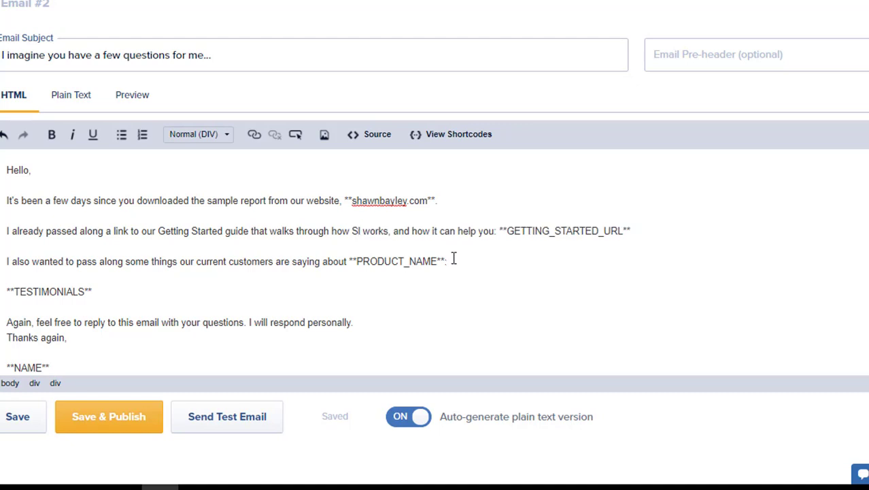
pyautogui.write(' Funnel Bootca')
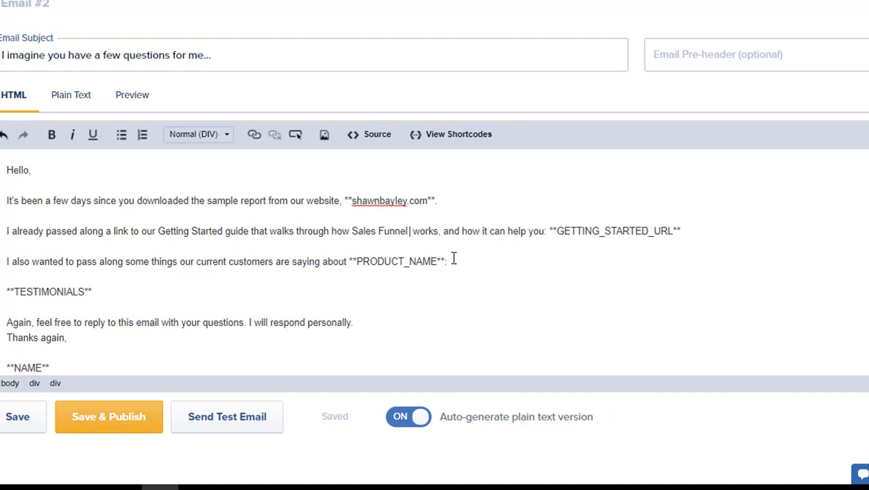
pyautogui.write('mp')
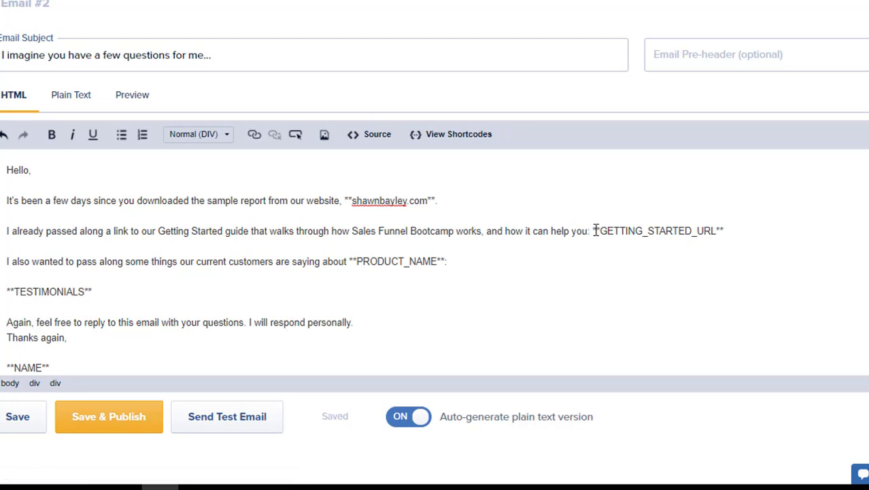
# Step: Replace the **GETTING_STARTED_URL** placeholder with text beginning "transform your failing website into a powerful, money-making"
pyautogui.moveTo(595, 231); pyautogui.dragTo(723, 230)
pyautogui.write('tranform you')
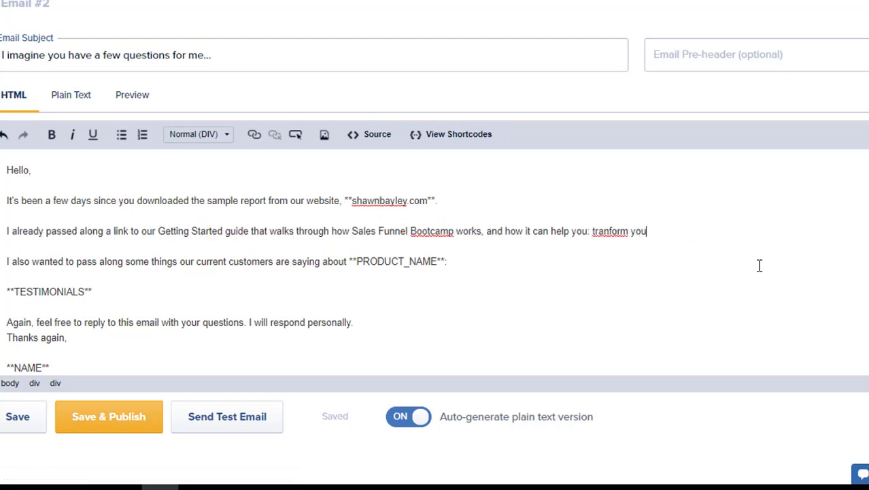
pyautogui.press('BackSpace')
pyautogui.press('BackSpace')
pyautogui.press('BackSpace')
pyautogui.press('BackSpace')
pyautogui.press('BackSpace')
pyautogui.press('BackSpace')
pyautogui.write('sform yo')
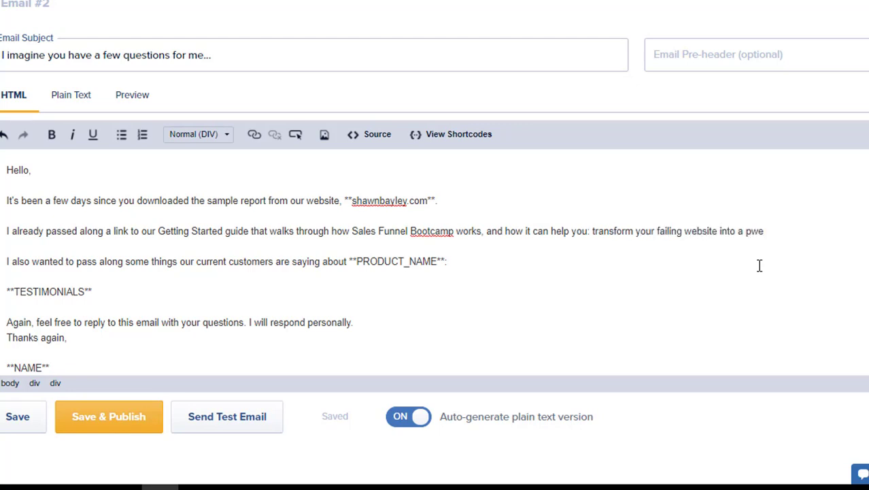
pyautogui.write('werful, money-making Sale')
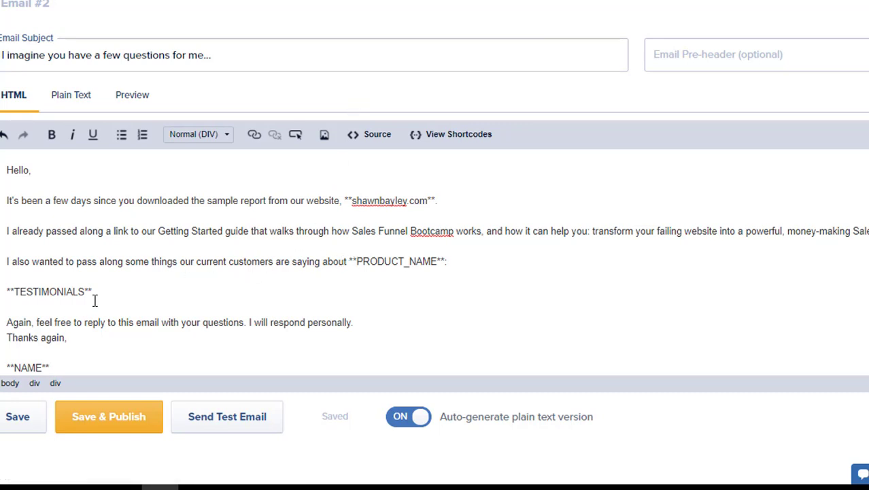
# Step: Review the rest of the second email's body, then save and publish the email
pyautogui.scroll(-3, 163, 294)
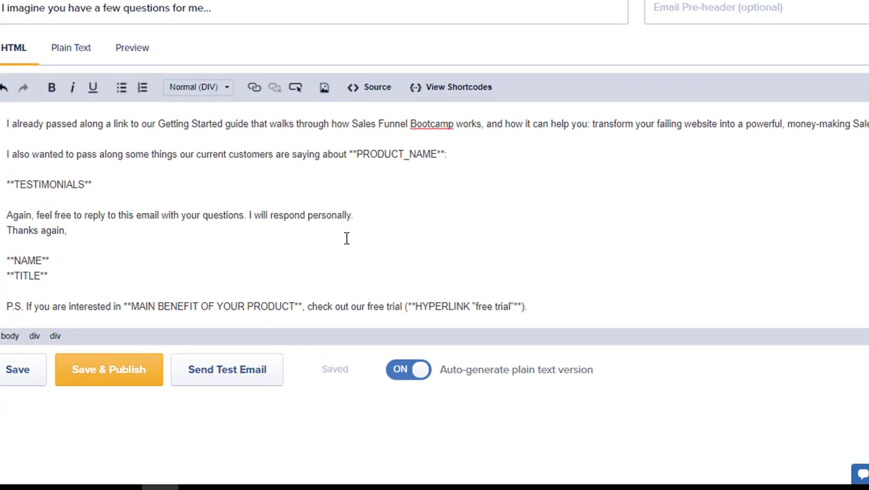
pyautogui.scroll(3, 173, 348)
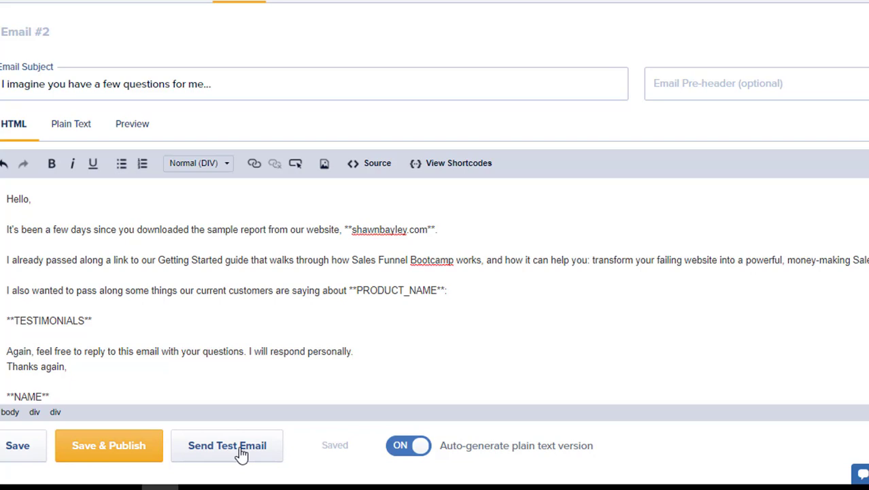
pyautogui.scroll(-1, 197, 323)
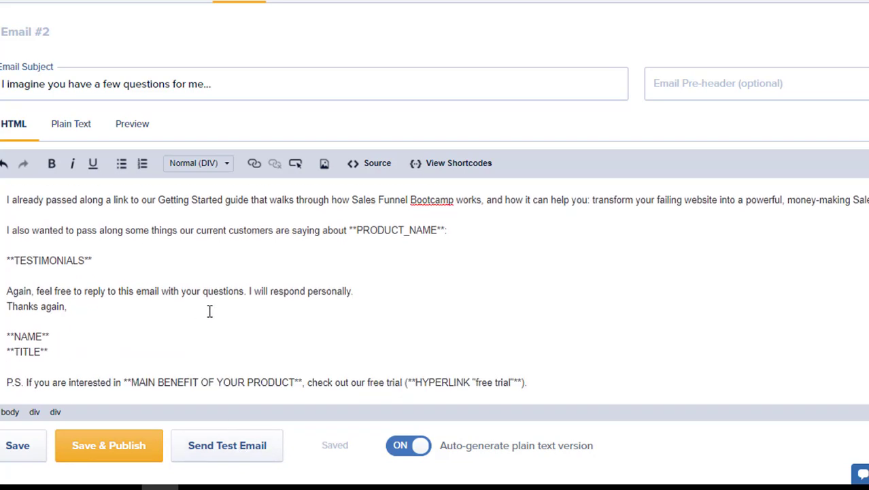
pyautogui.scroll(-1, 278, 258)
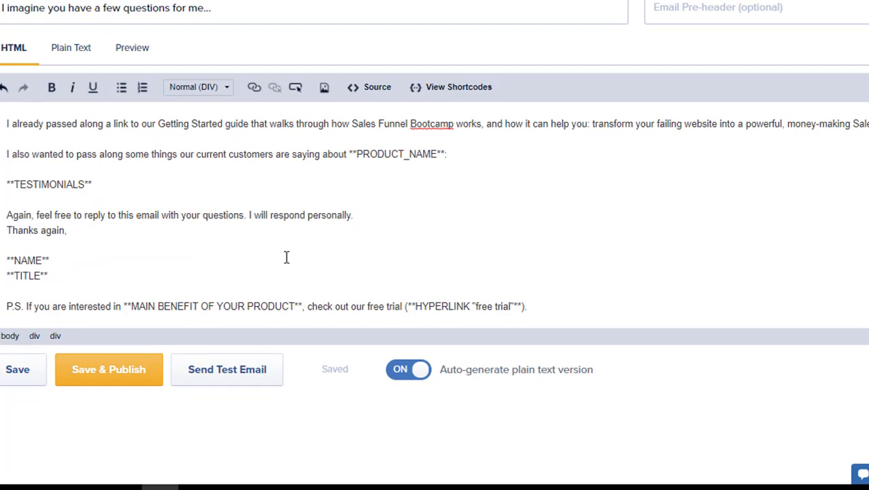
pyautogui.scroll(3, 287, 257)
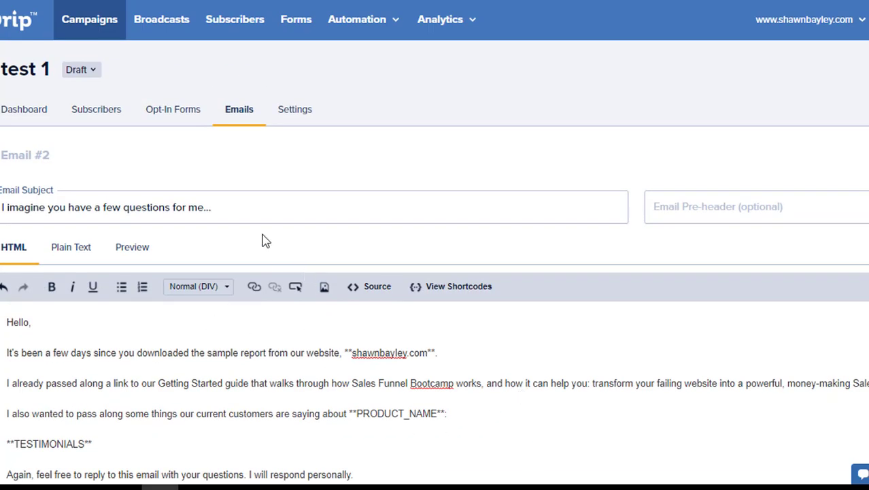
pyautogui.scroll(-3, 233, 152)
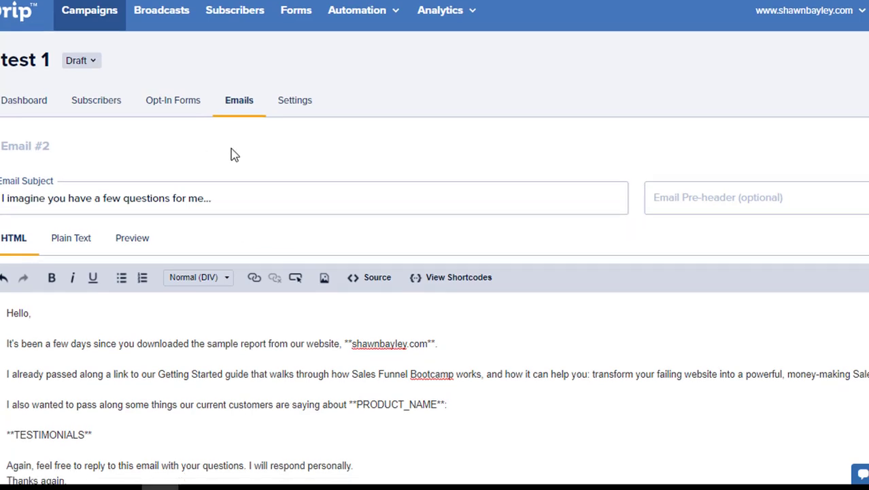
pyautogui.click(87, 376)
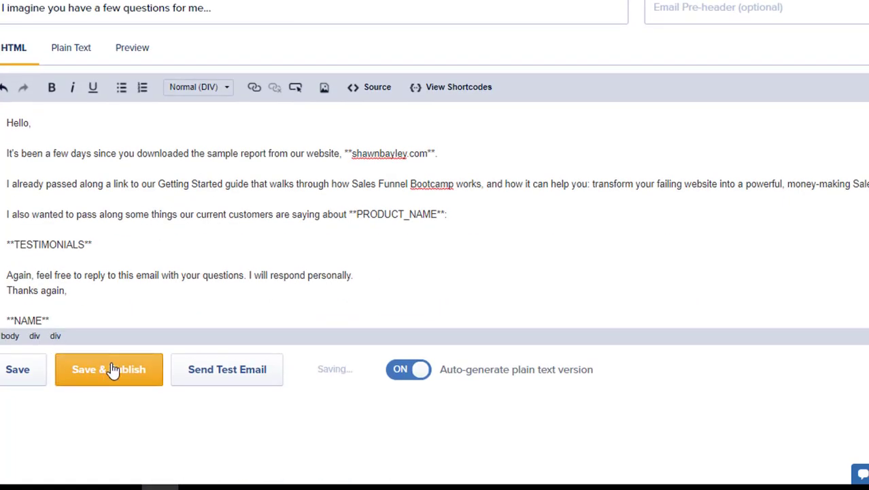
pyautogui.scroll(3, 266, 192)
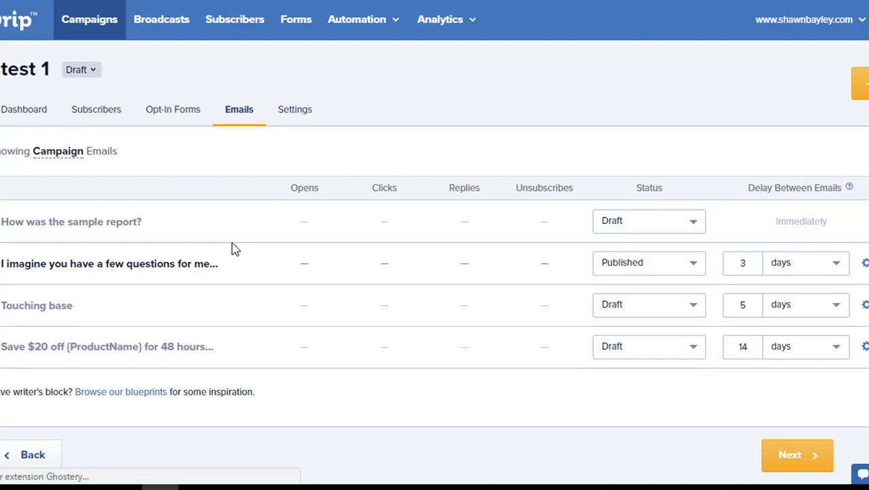
# Step: Change the status of the "Touching base" email to Published
pyautogui.scroll(-1, 238, 247)
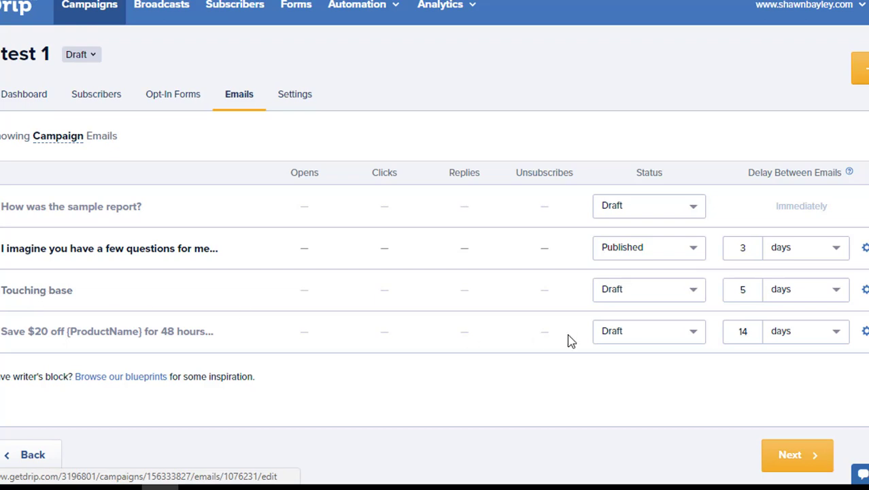
pyautogui.click(676, 296)
pyautogui.click(648, 331)
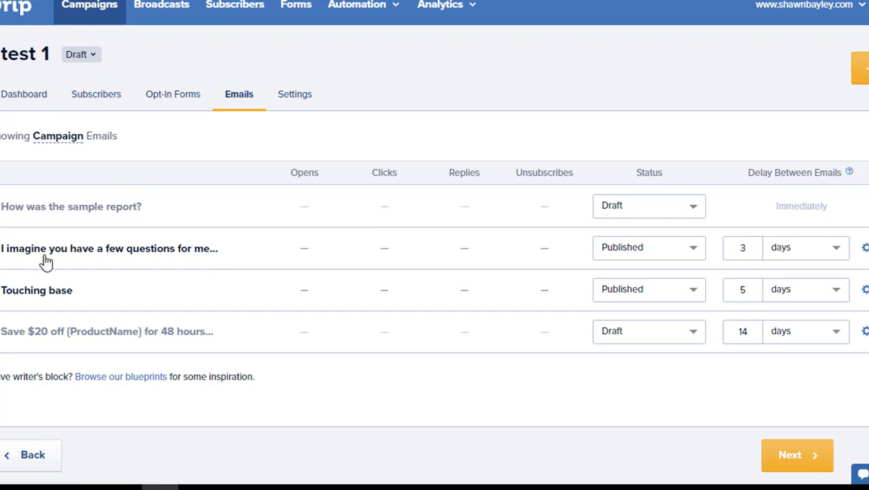
# Step: Check the activation requirements of the "test 1" campaign under its draft status, then dismiss the options
pyautogui.click(88, 57)
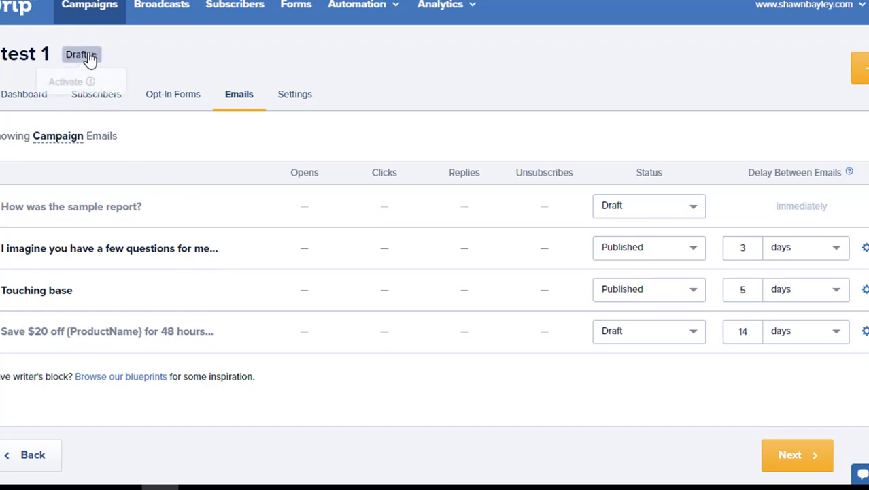
pyautogui.moveTo(91, 86)
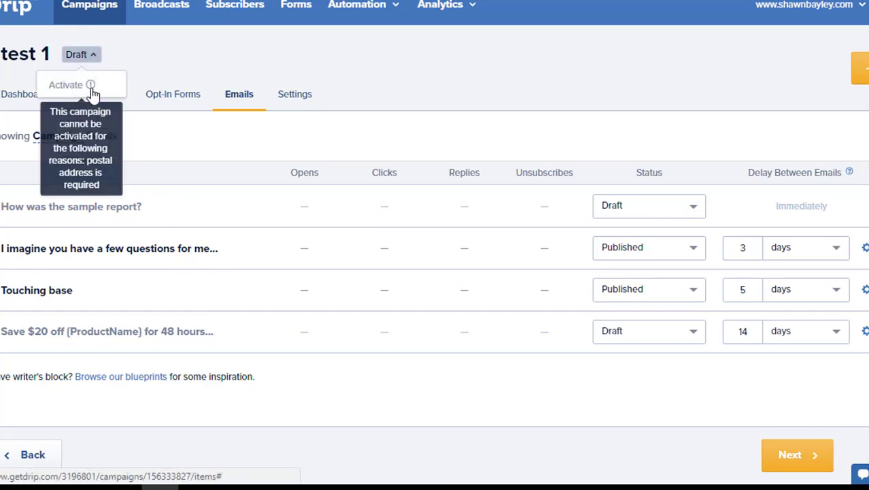
pyautogui.click(473, 136)
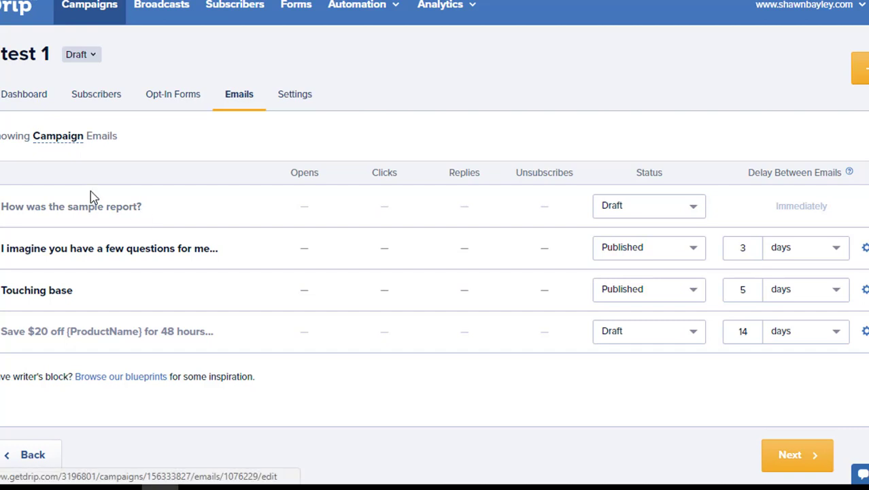